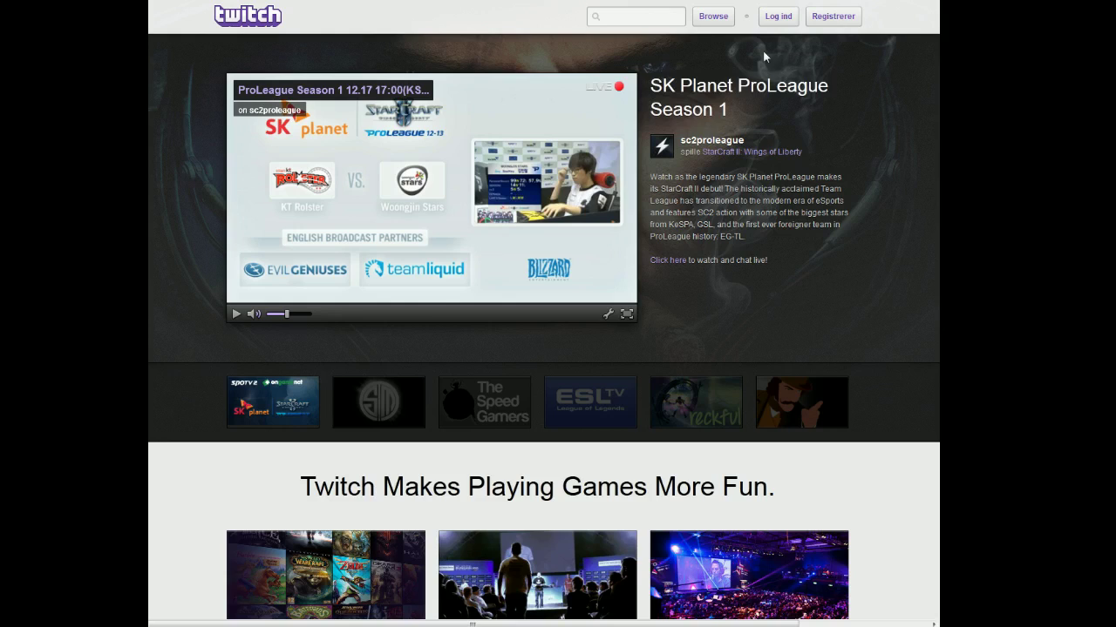
# Log in to Twitch with the streaming account's username and password
pyautogui.click(833, 17)
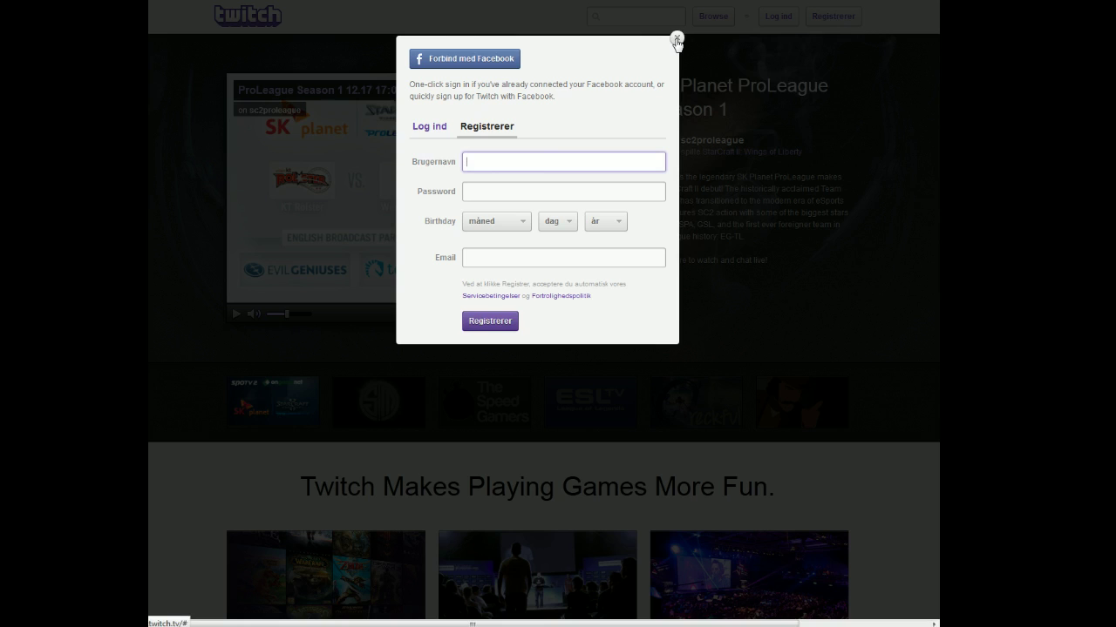
pyautogui.click(676, 38)
pyautogui.click(777, 16)
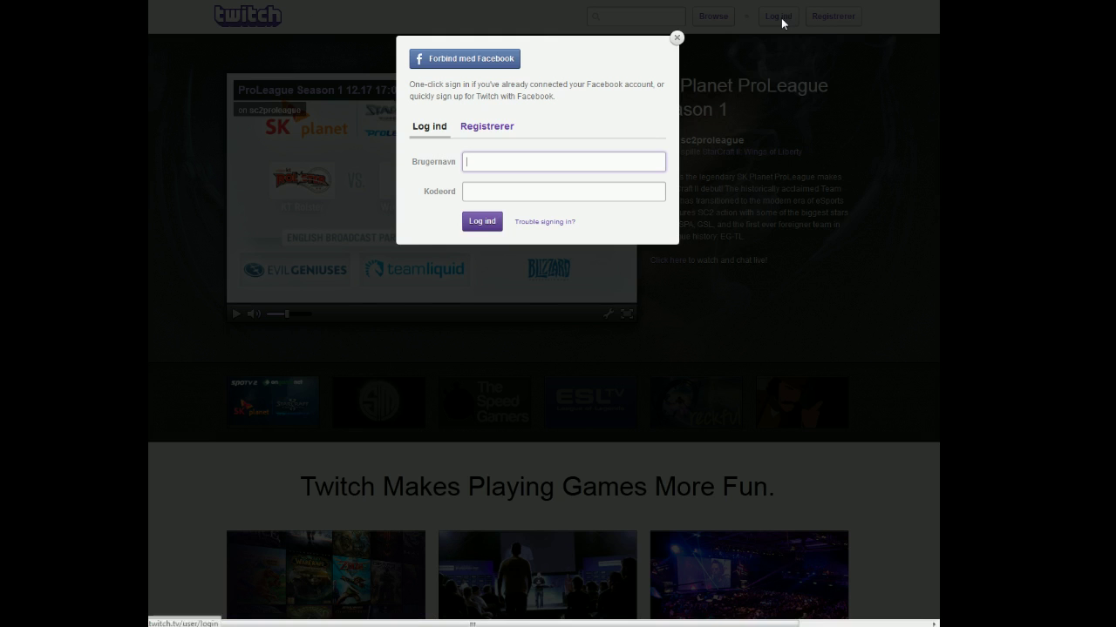
pyautogui.write('Skrillex101')
pyautogui.click(482, 193)
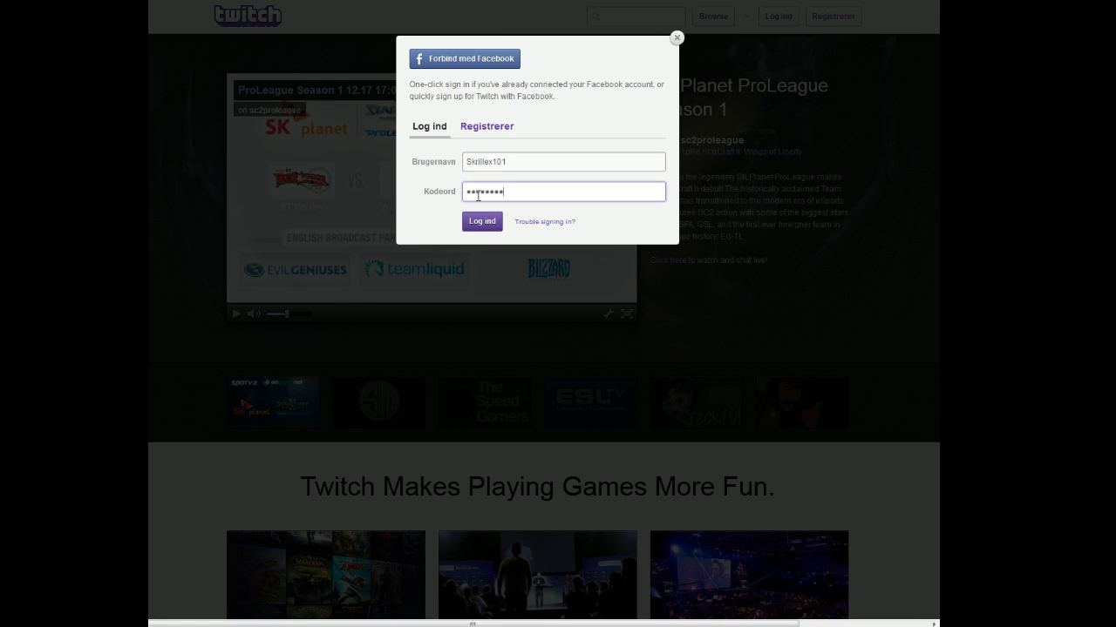
pyautogui.press('Return')
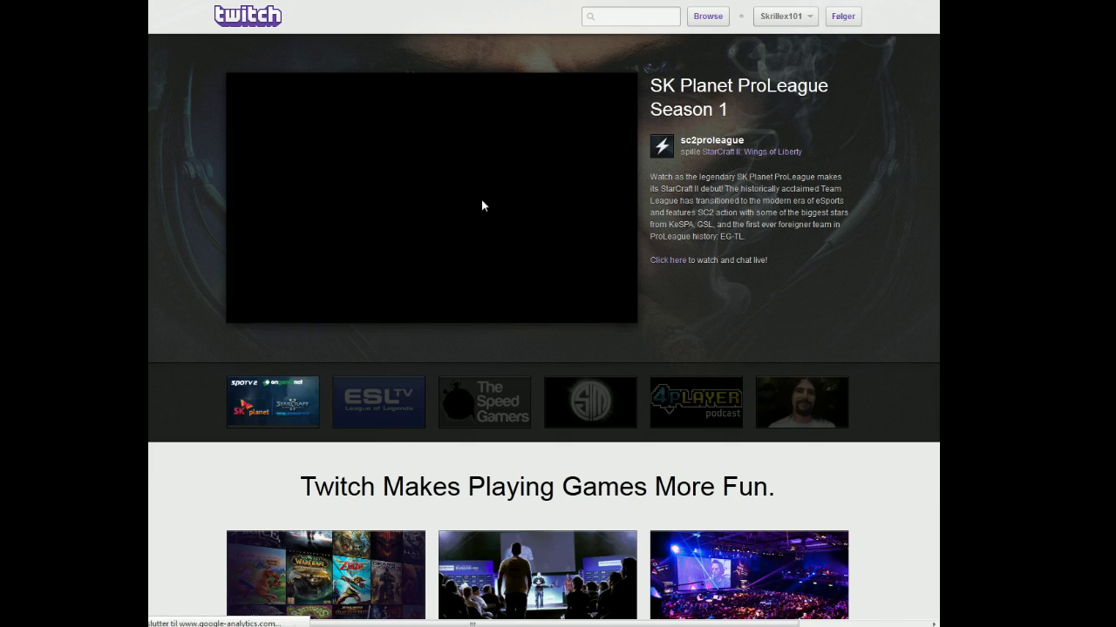
# Check the offline channel page, then open Settings and scroll through the Profile settings
pyautogui.click(772, 27)
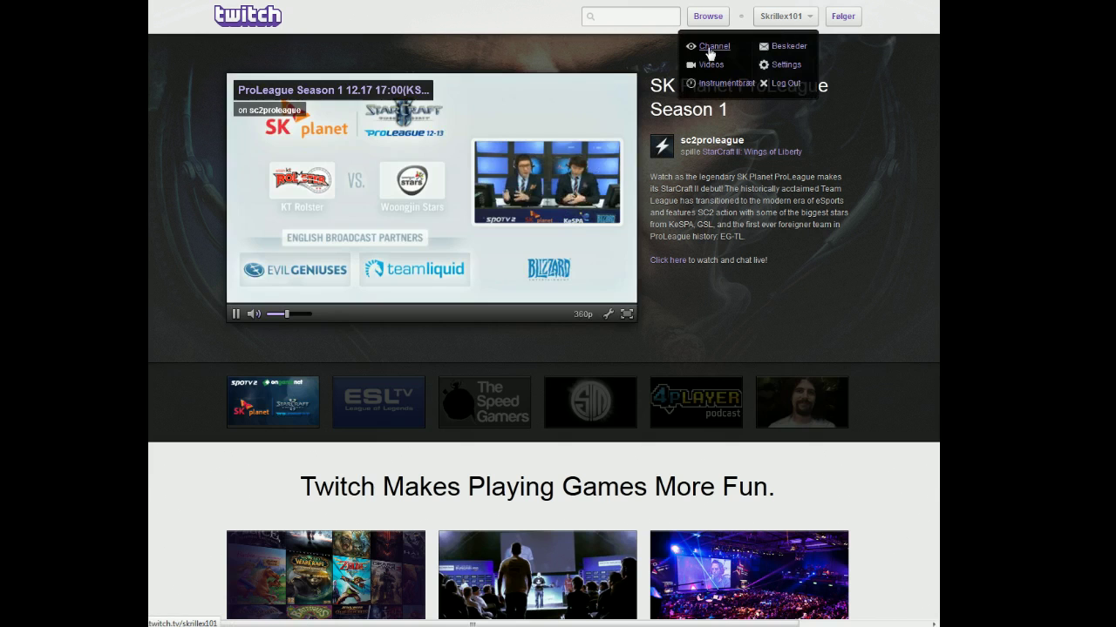
pyautogui.click(785, 64)
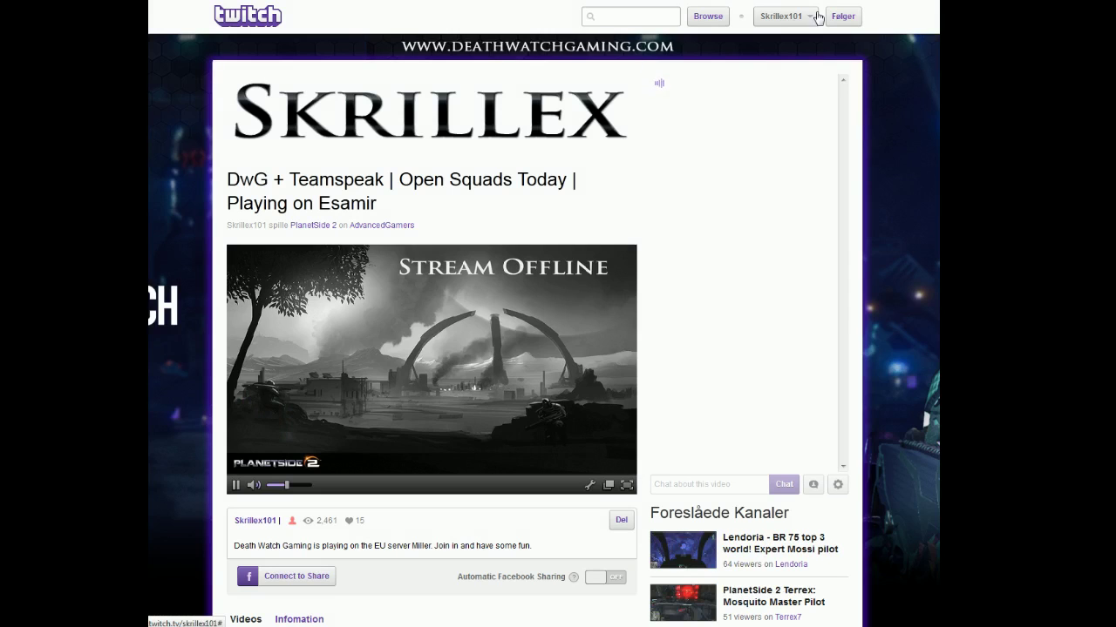
pyautogui.click(784, 16)
pyautogui.click(755, 68)
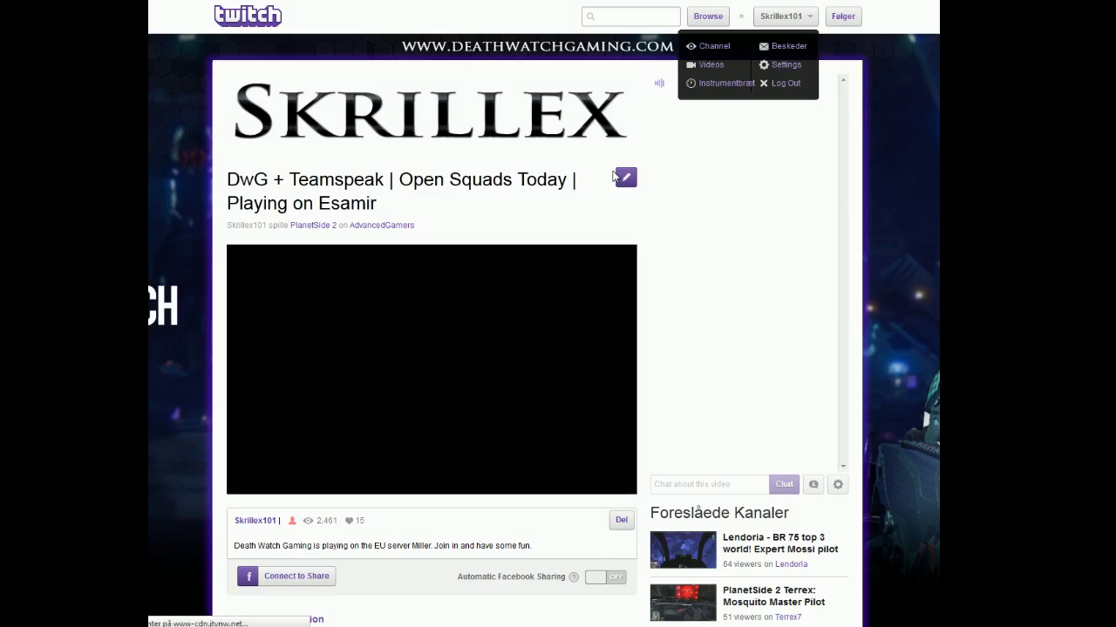
pyautogui.scroll(-2, 196, 305)
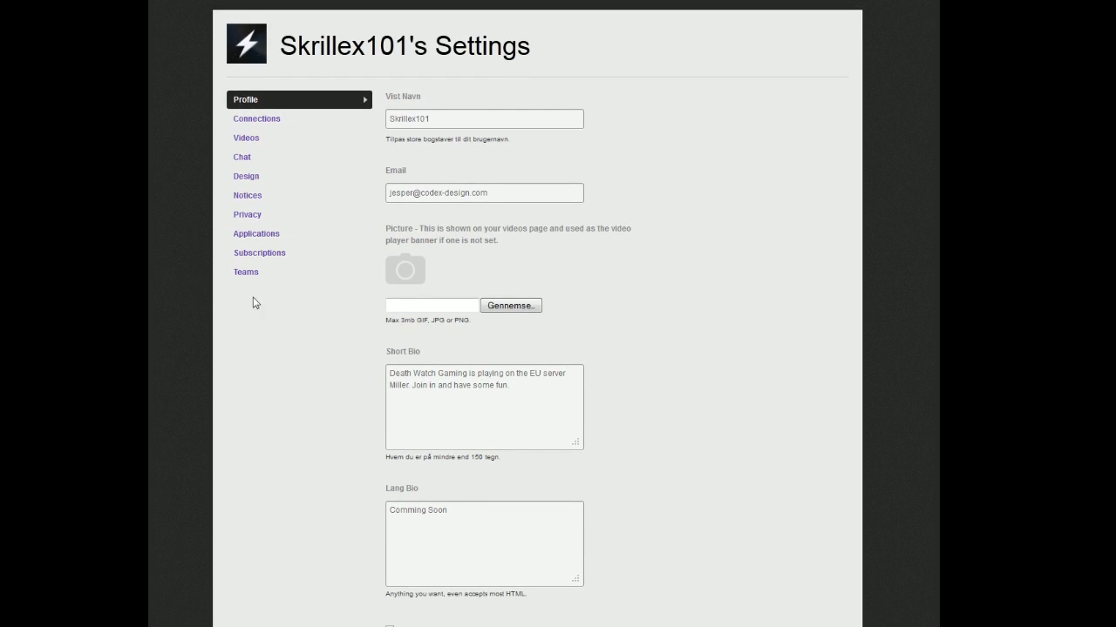
pyautogui.scroll(-1, 359, 317)
pyautogui.scroll(-1, 386, 322)
pyautogui.scroll(-2, 366, 349)
pyautogui.scroll(3, 353, 395)
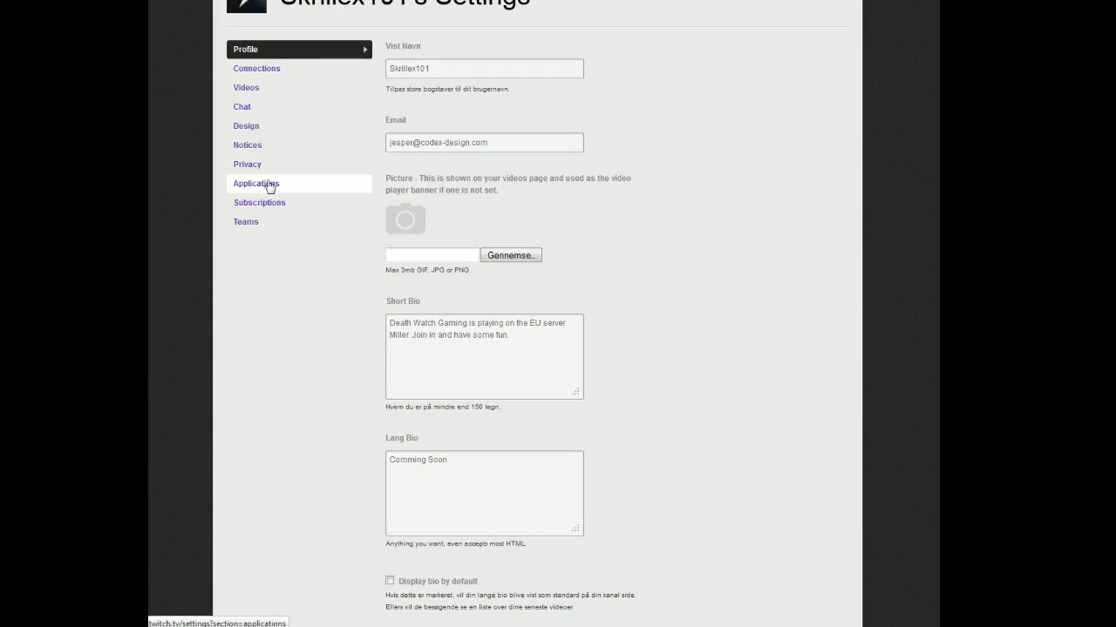
pyautogui.scroll(3, 315, 240)
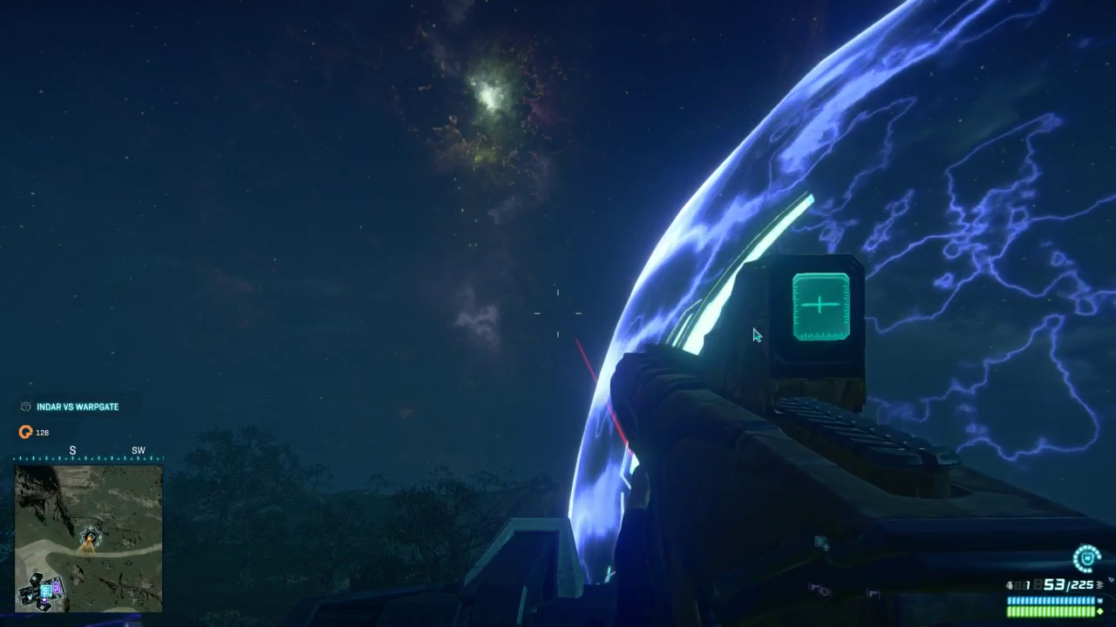
# Go through the PlanetSide 2 settings menu to Social > Video > Twitch broadcasting options
pyautogui.press('Escape')
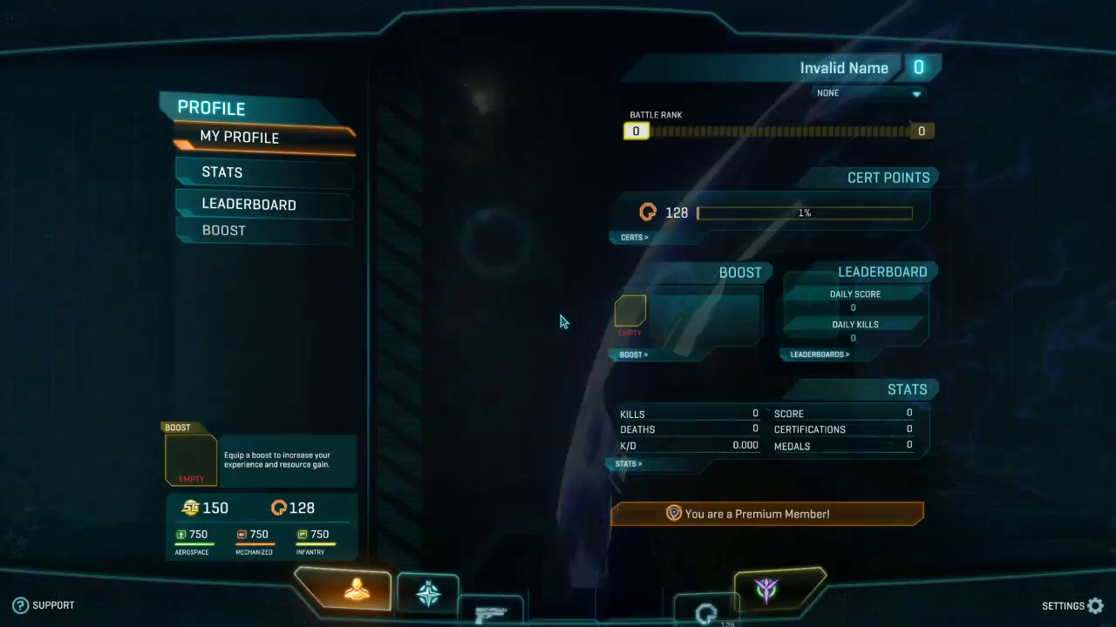
pyautogui.click(1061, 605)
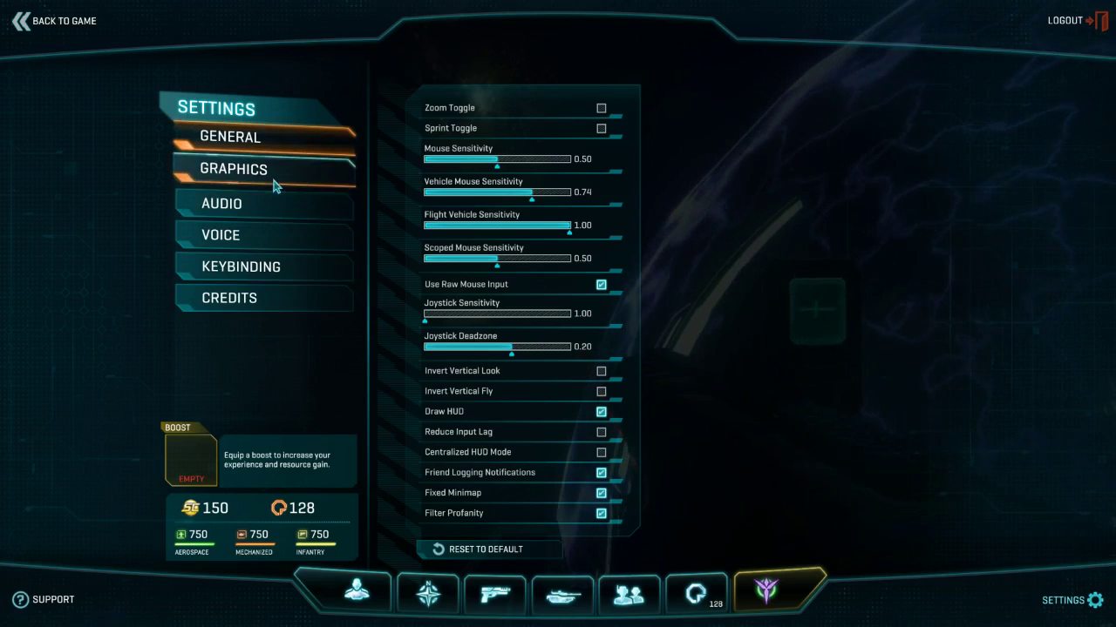
pyautogui.click(35, 18)
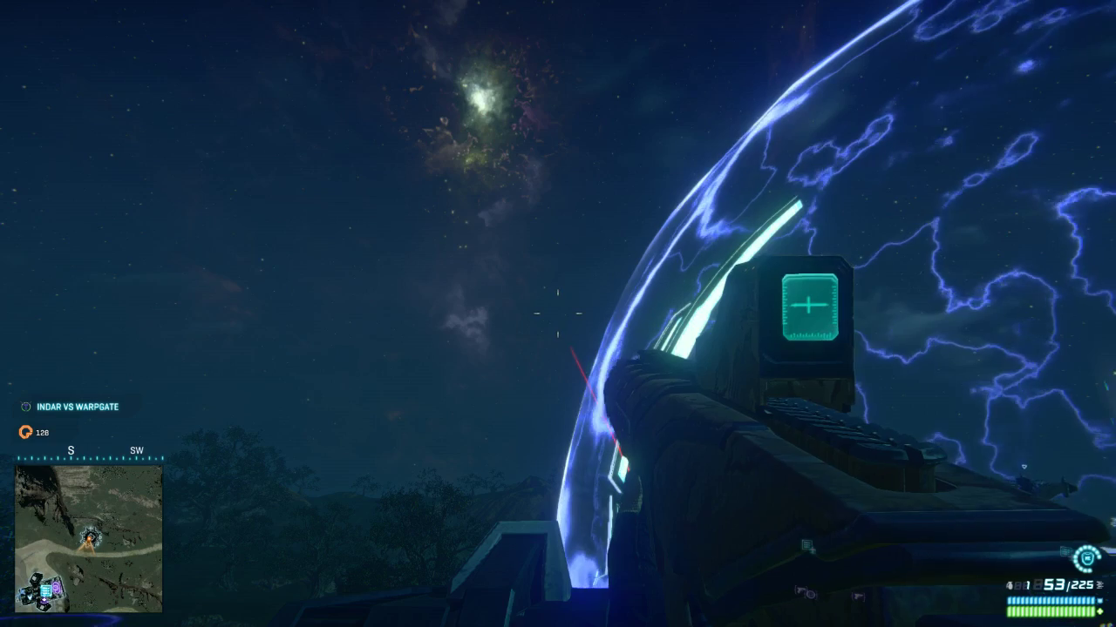
pyautogui.press('Escape')
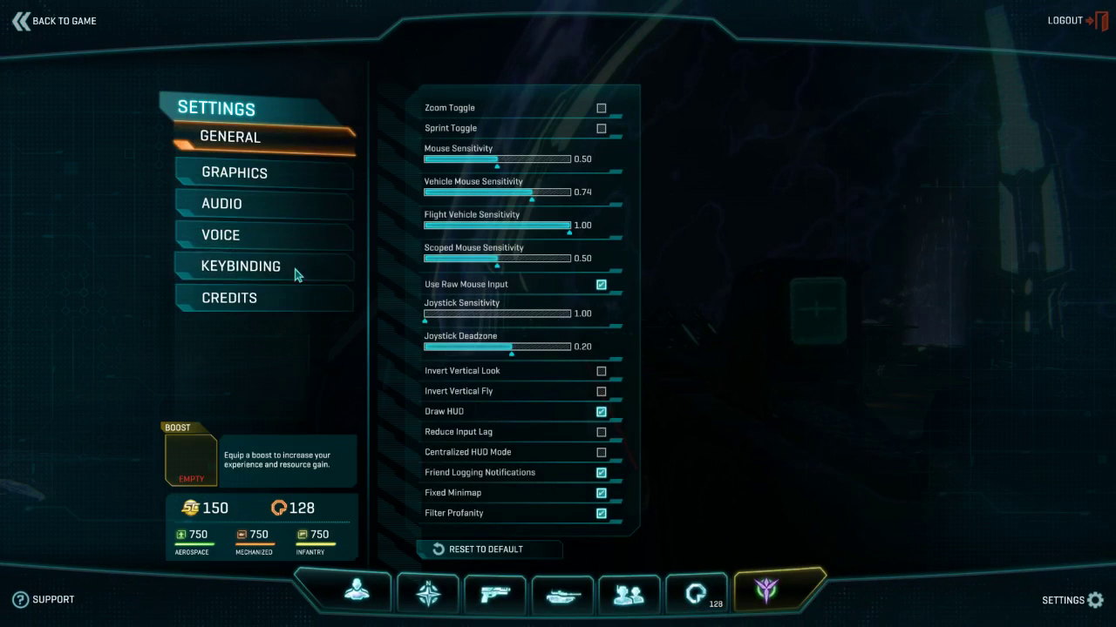
pyautogui.click(208, 237)
pyautogui.click(267, 214)
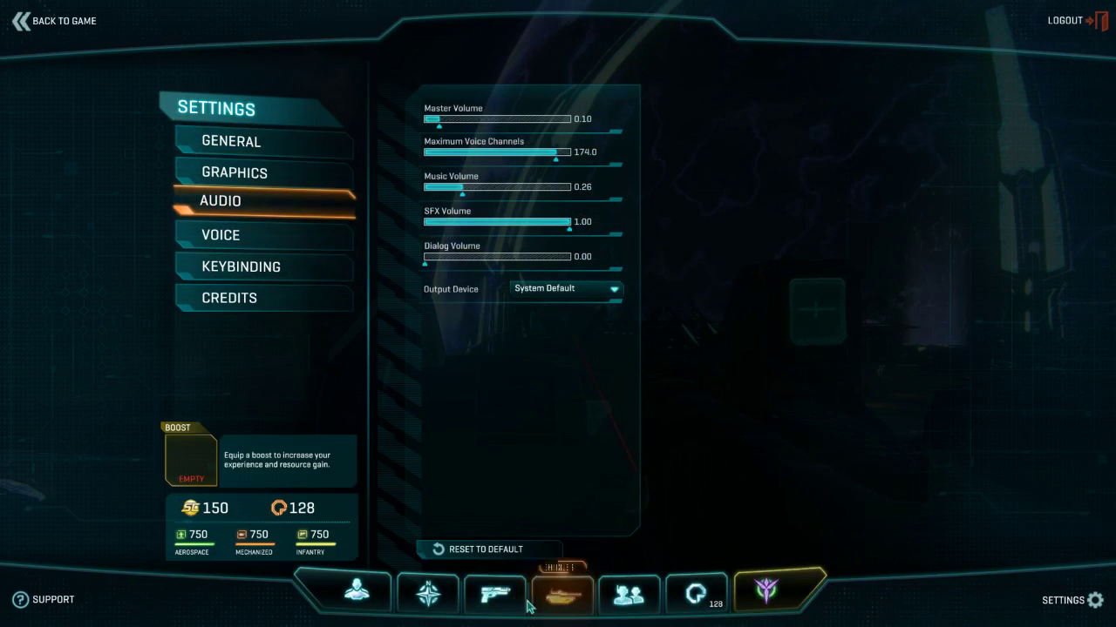
pyautogui.click(627, 595)
pyautogui.click(271, 301)
pyautogui.click(562, 111)
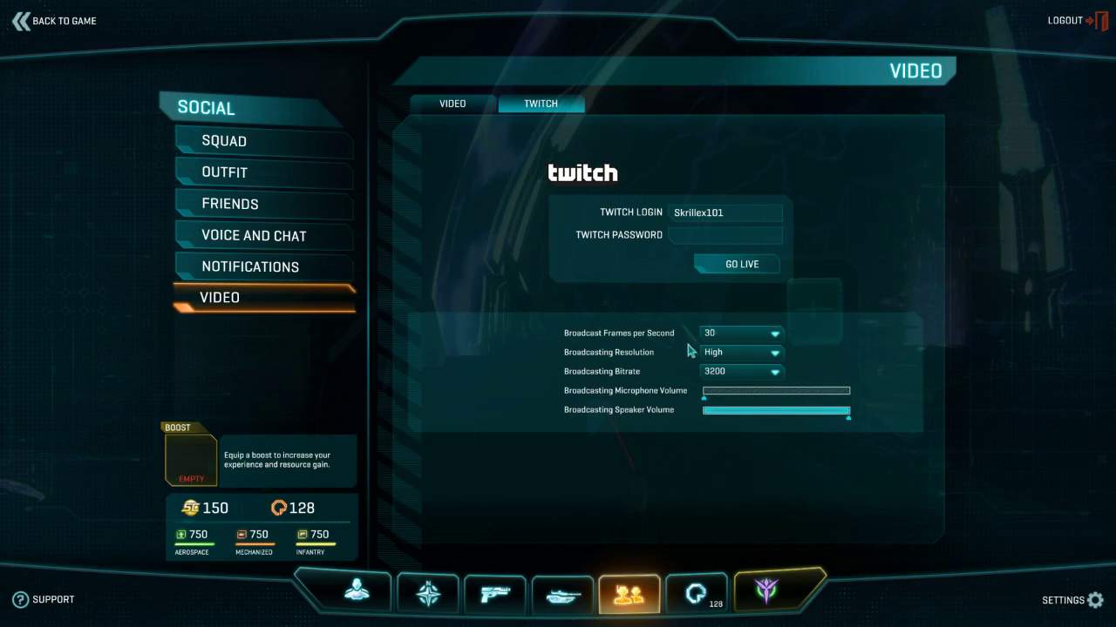
# Keep the broadcast at High resolution, 3200 bitrate and 30 fps
pyautogui.click(762, 352)
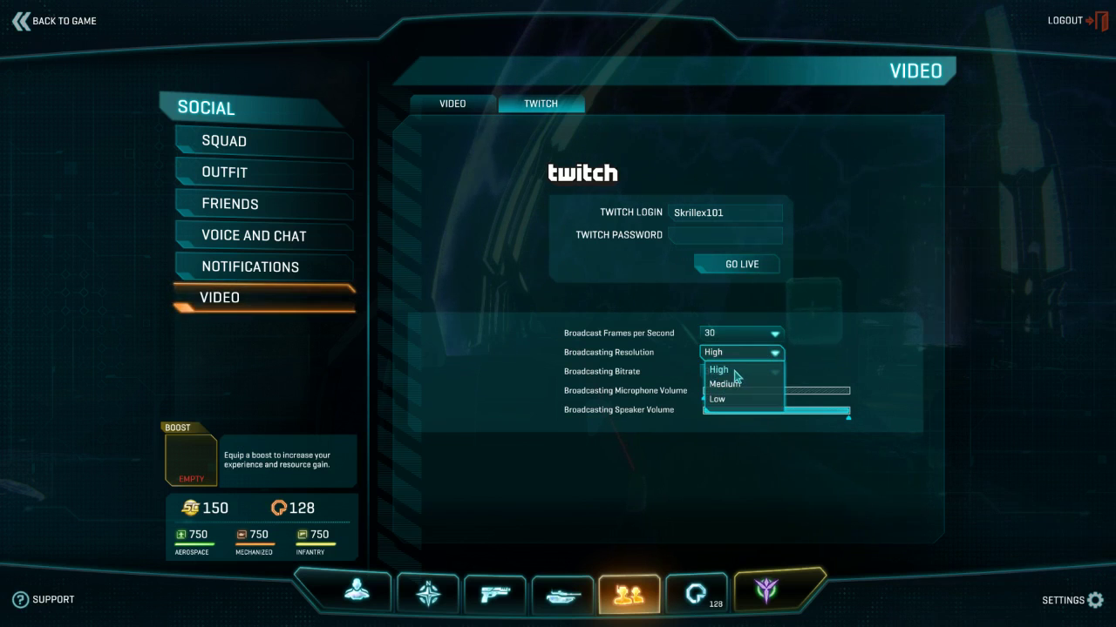
pyautogui.click(778, 354)
pyautogui.click(759, 374)
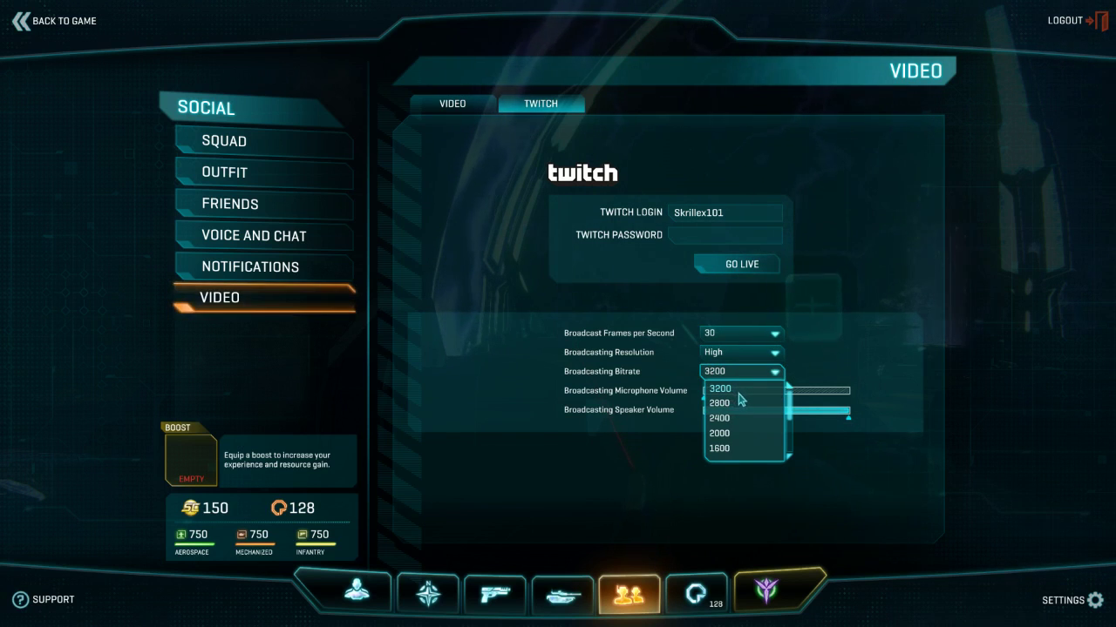
pyautogui.moveTo(790, 402); pyautogui.dragTo(807, 341)
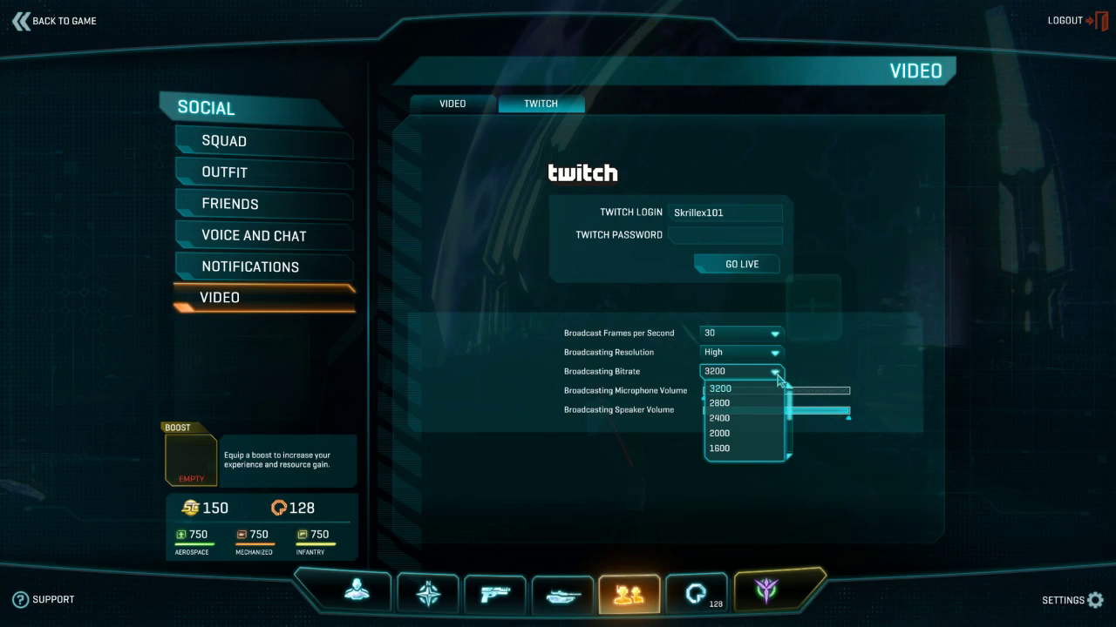
pyautogui.click(776, 373)
pyautogui.click(737, 333)
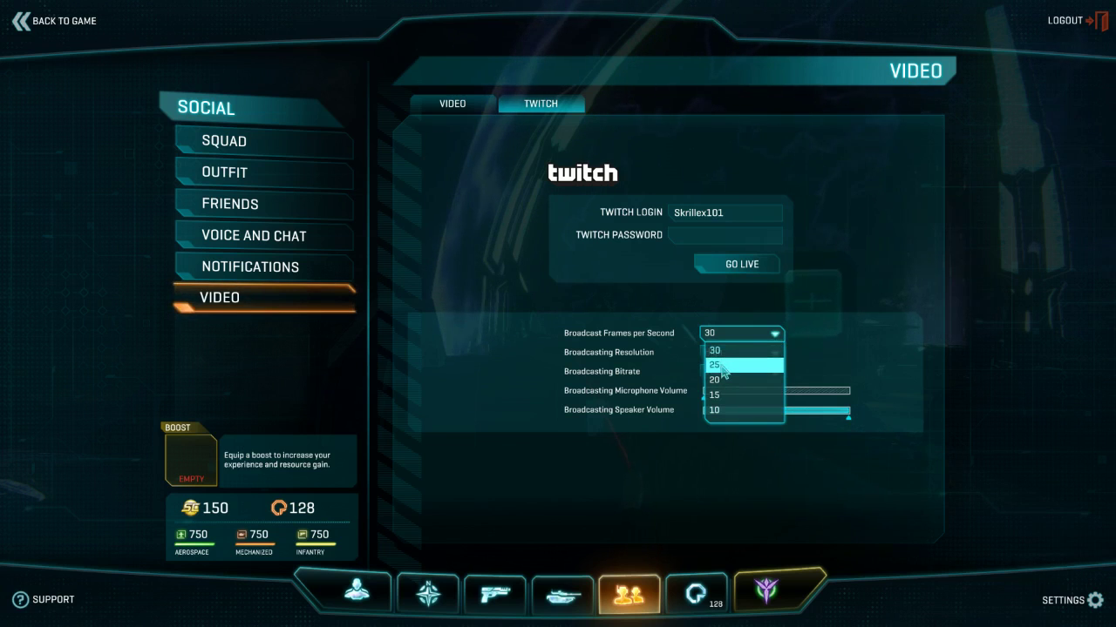
pyautogui.click(820, 394)
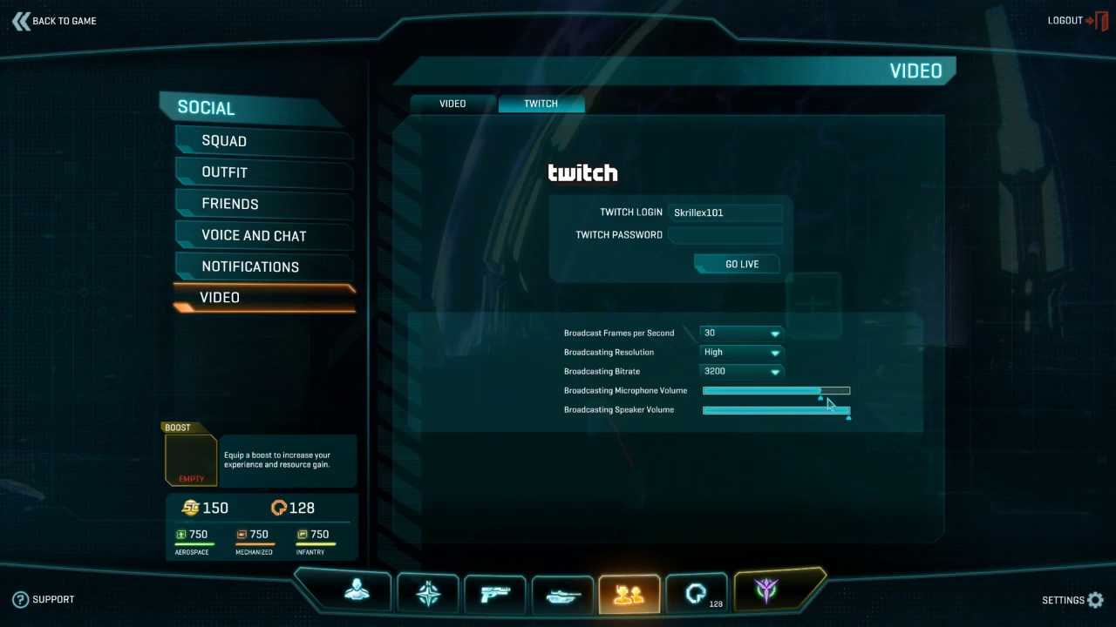
# Lower the microphone volume, enter the Twitch password, and go live
pyautogui.moveTo(810, 401); pyautogui.dragTo(746, 406)
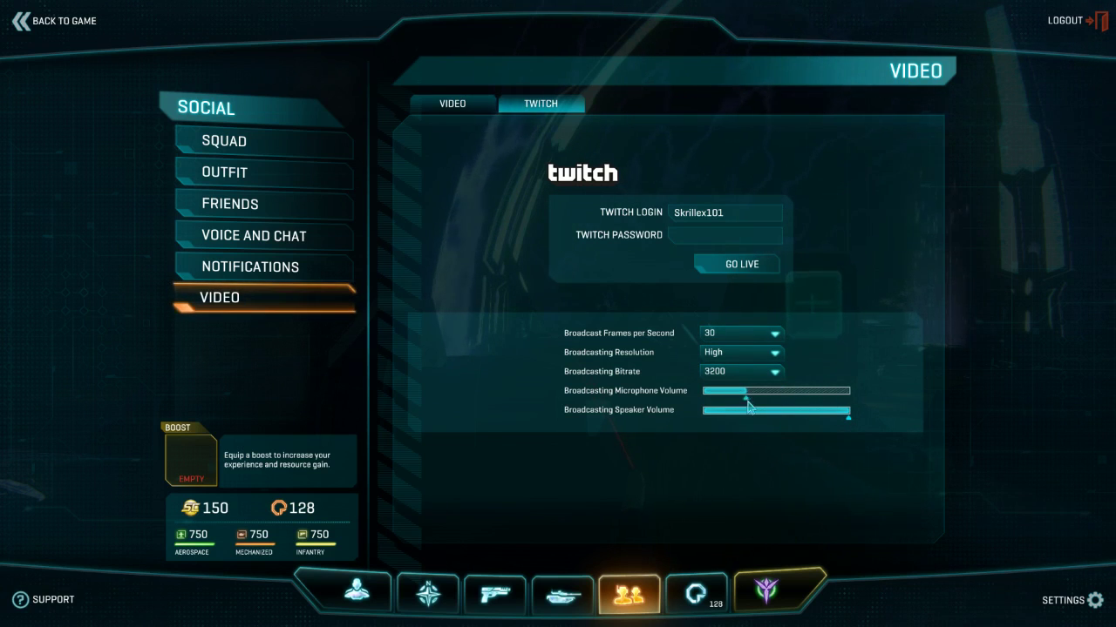
pyautogui.click(694, 236)
pyautogui.write('******')
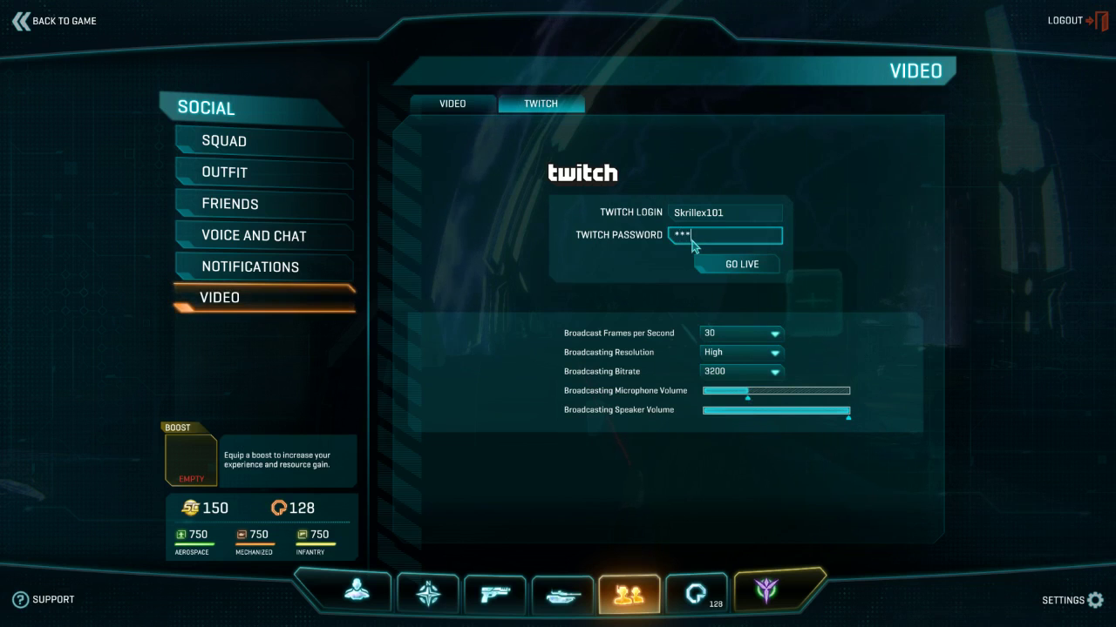
pyautogui.write('**')
pyautogui.click(737, 266)
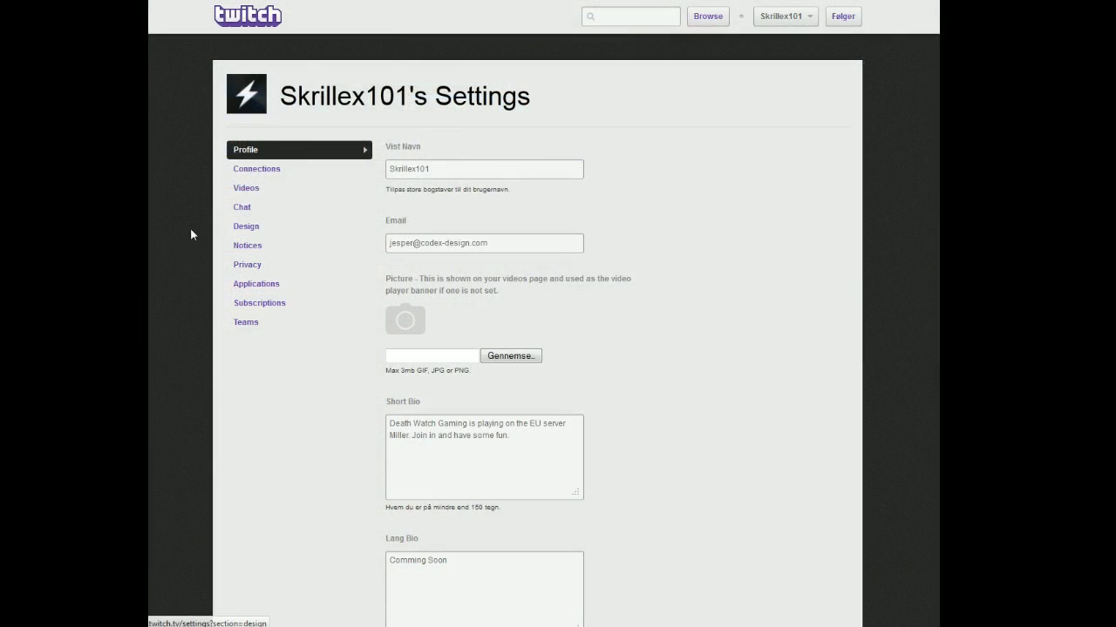
# Watch the PlanetSide 2 stream live on the channel page, then return to account Settings
pyautogui.click(791, 16)
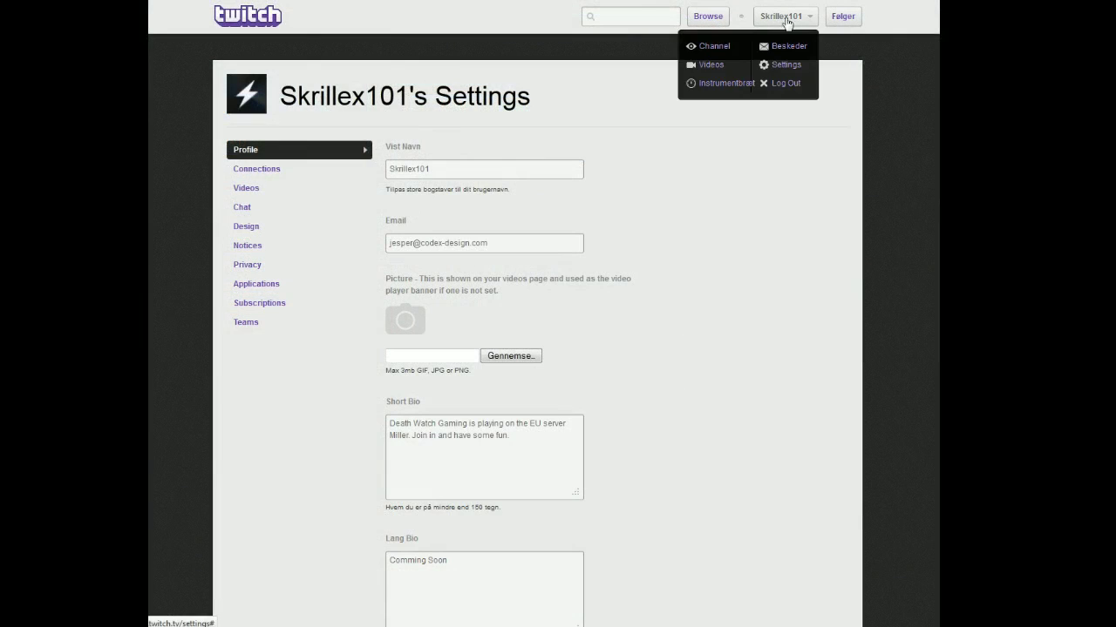
pyautogui.click(723, 47)
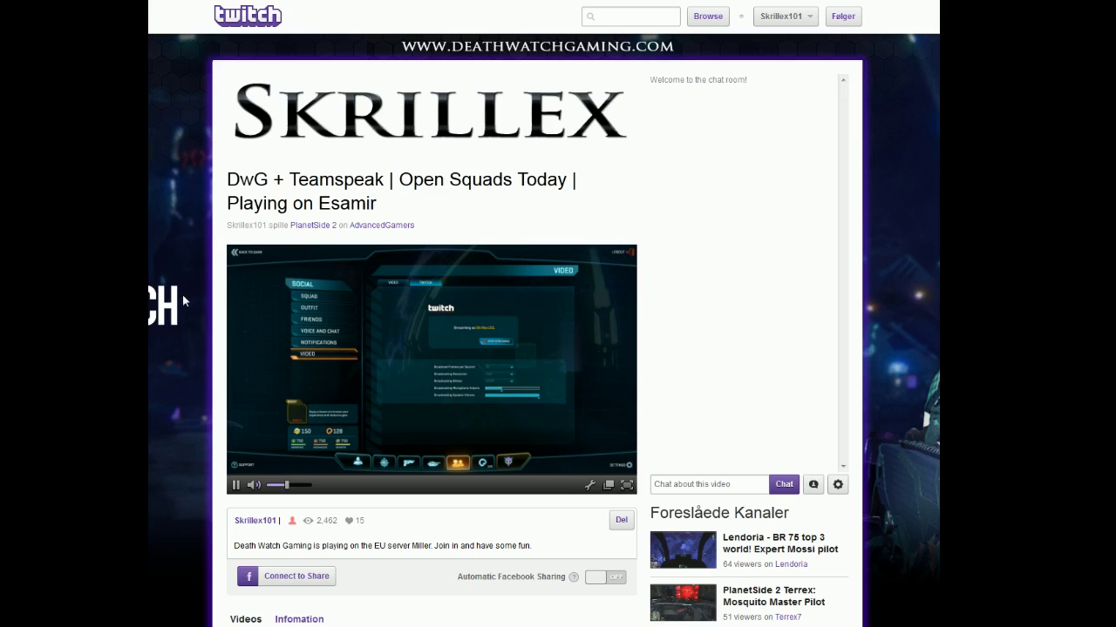
pyautogui.click(811, 19)
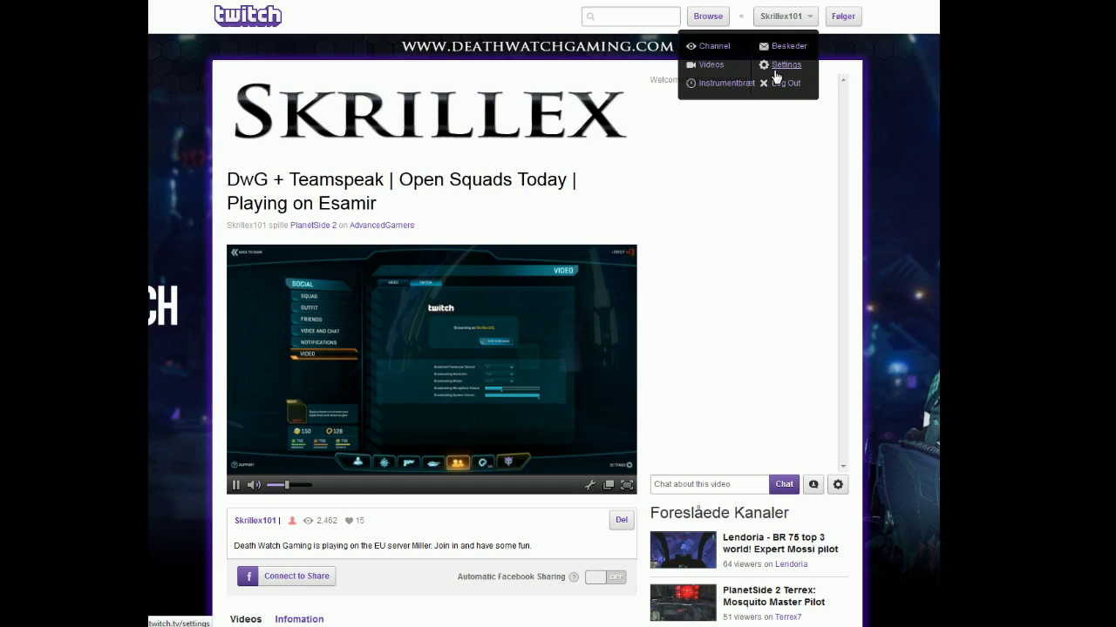
pyautogui.click(775, 73)
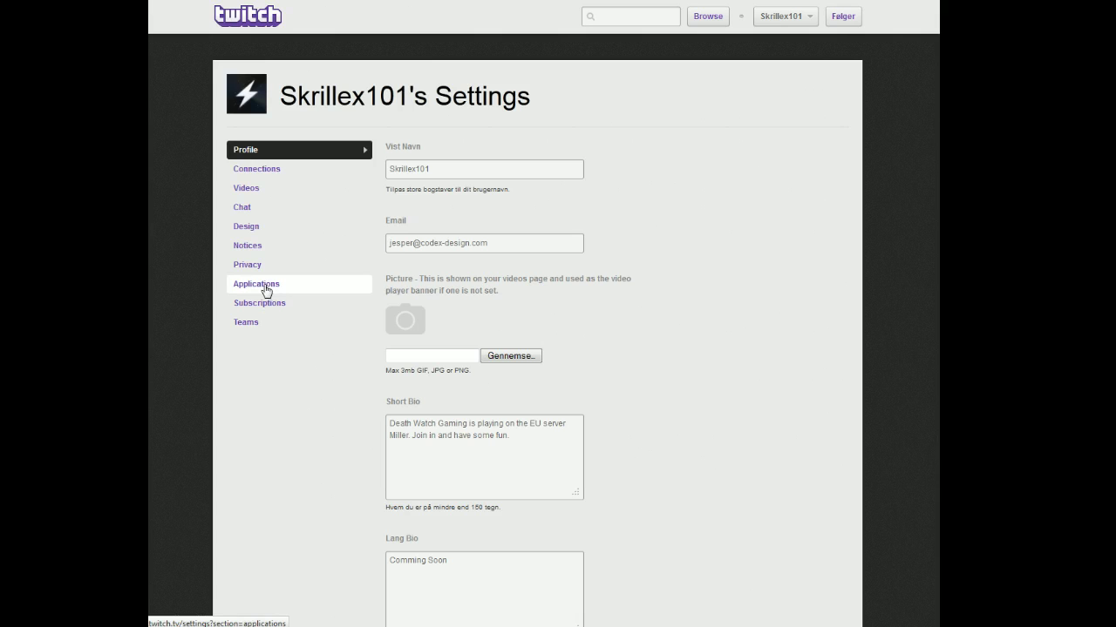
# Confirm PlanetSide 2 appears under Authorized Applications, then head to the Dashboard
pyautogui.click(265, 288)
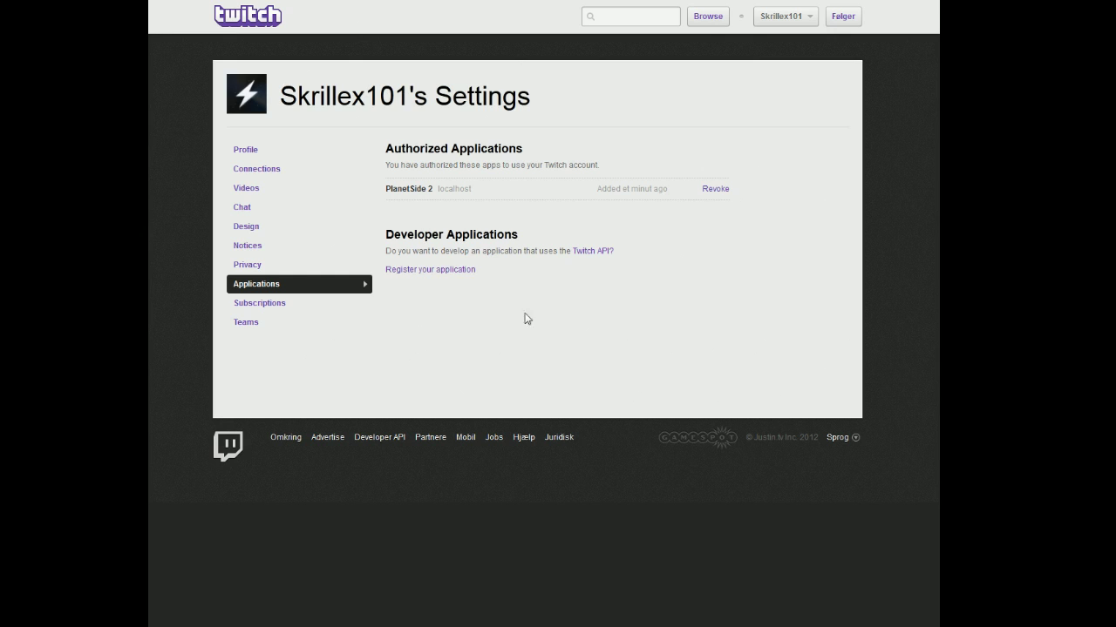
pyautogui.click(800, 17)
pyautogui.click(785, 43)
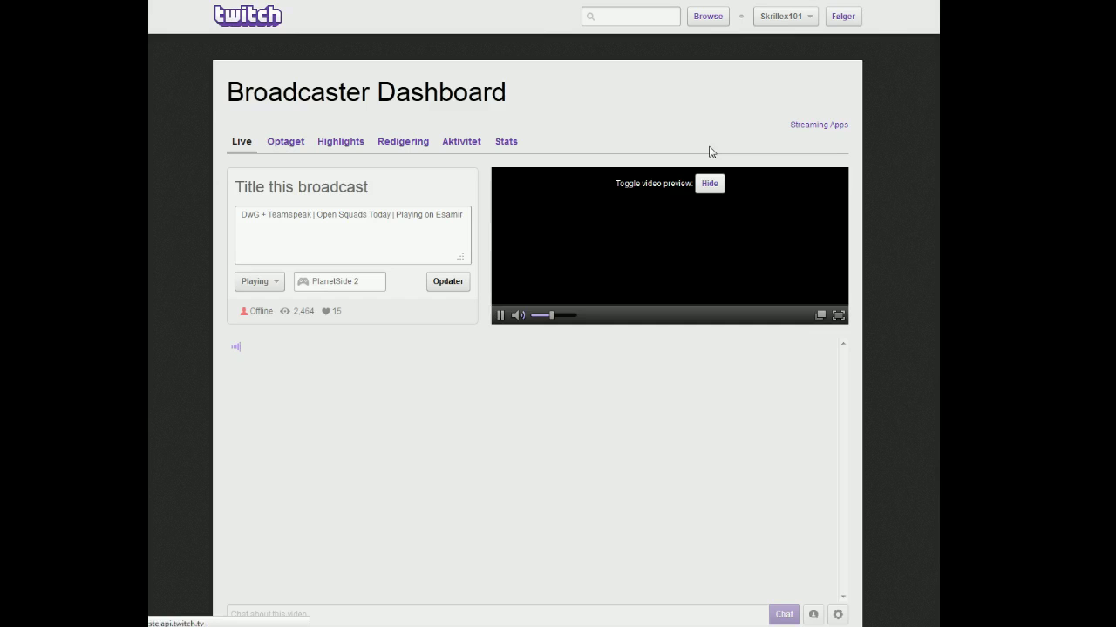
# Open the Broadcast while you play page and look over the XSplit entry
pyautogui.click(811, 127)
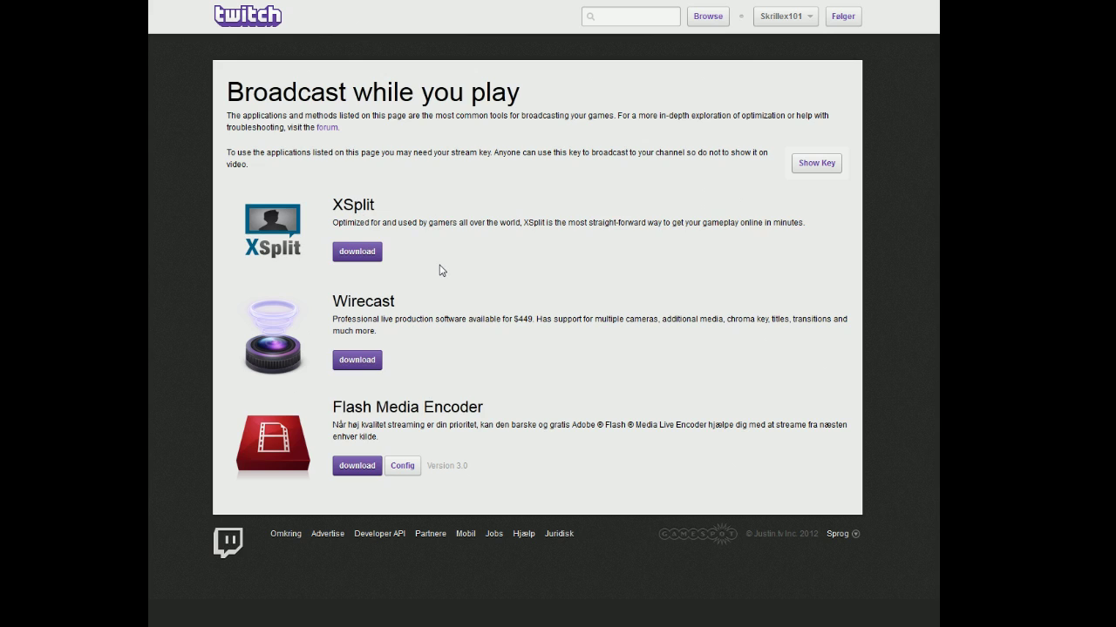
pyautogui.moveTo(336, 213); pyautogui.dragTo(392, 216)
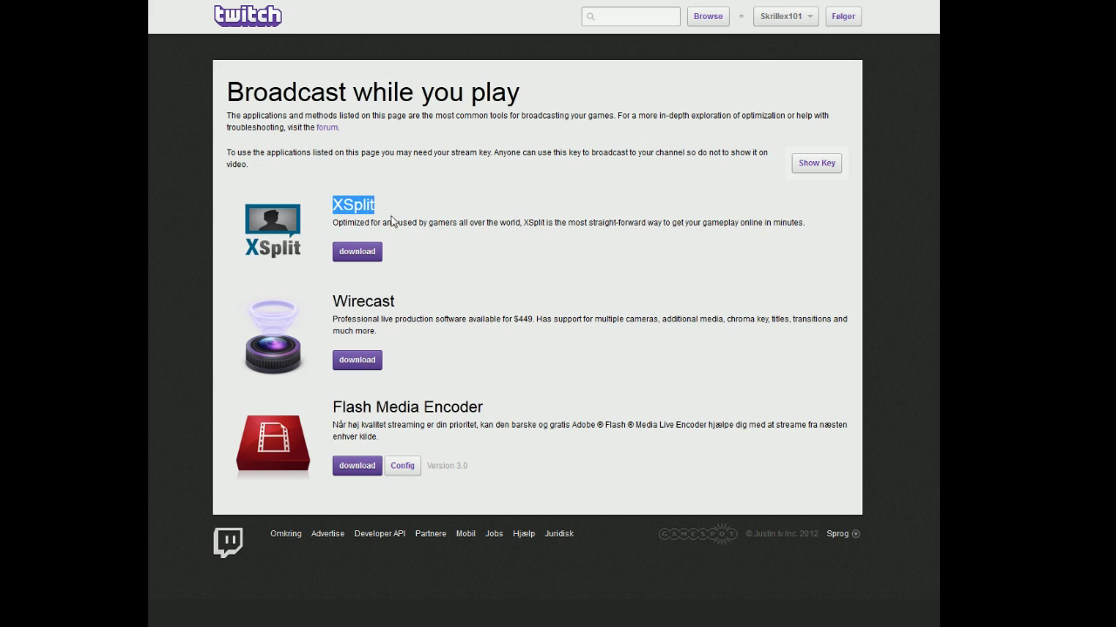
pyautogui.click(424, 254)
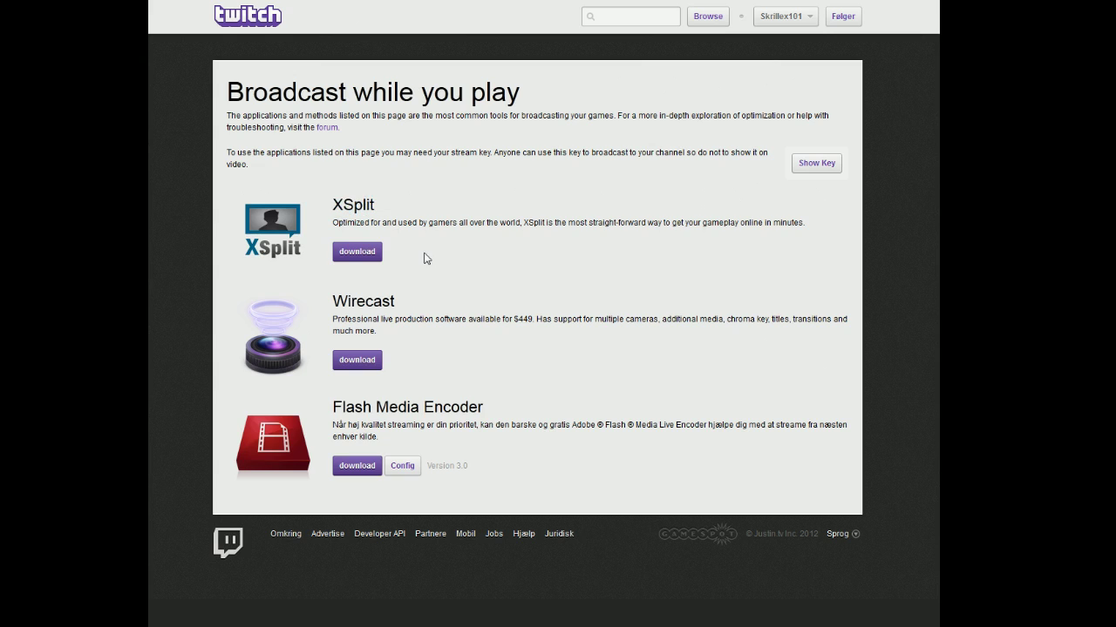